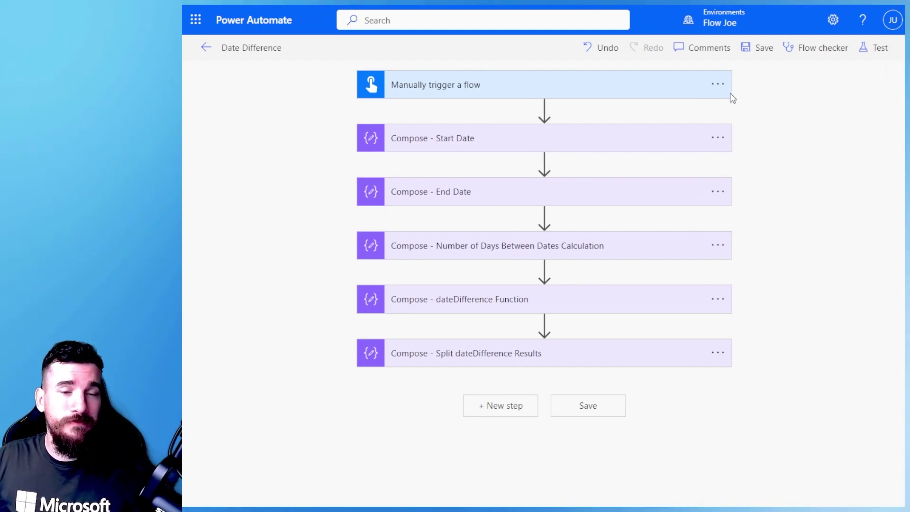
pyautogui.click(545, 145)
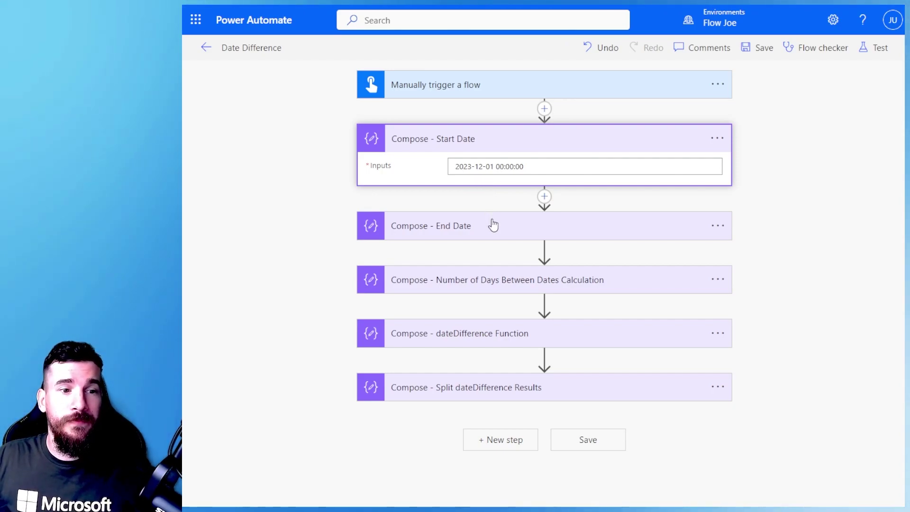
pyautogui.click(493, 226)
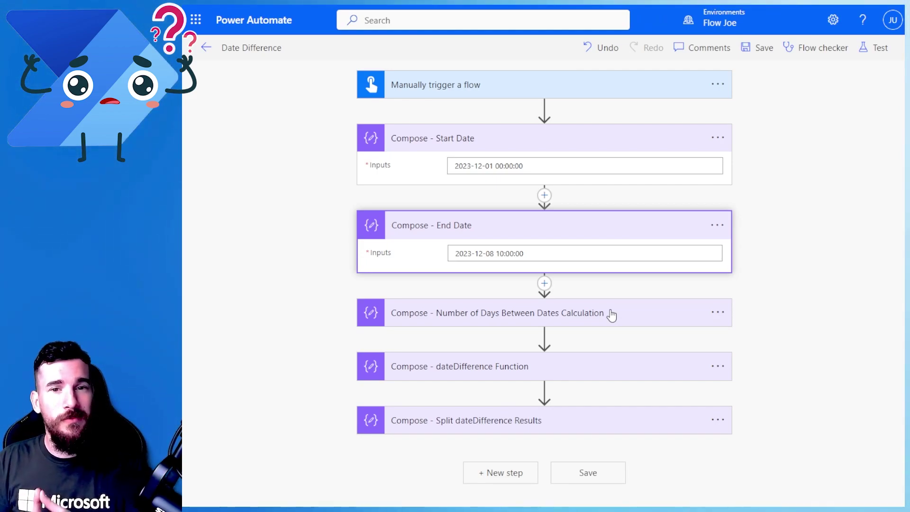
pyautogui.click(611, 315)
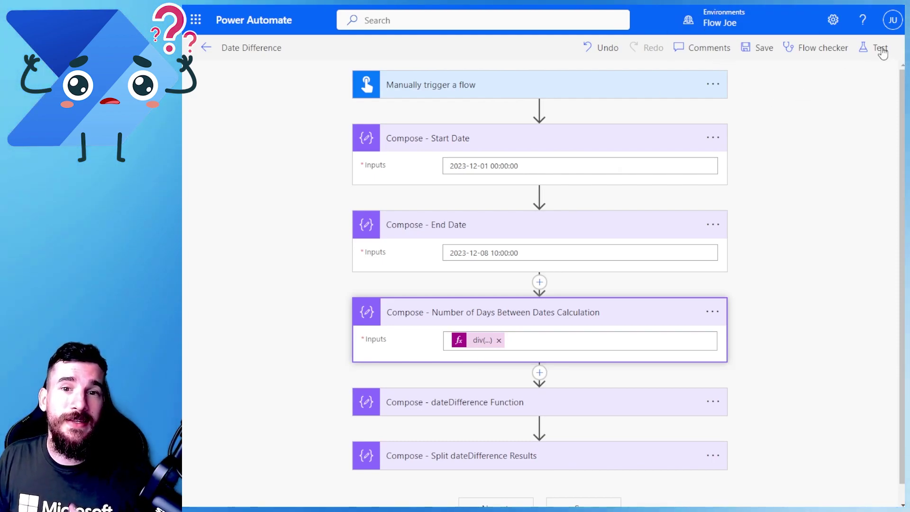
# Save and manually test-run the Date Difference flow, closing the panel after success.
pyautogui.click(877, 48)
pyautogui.click(719, 486)
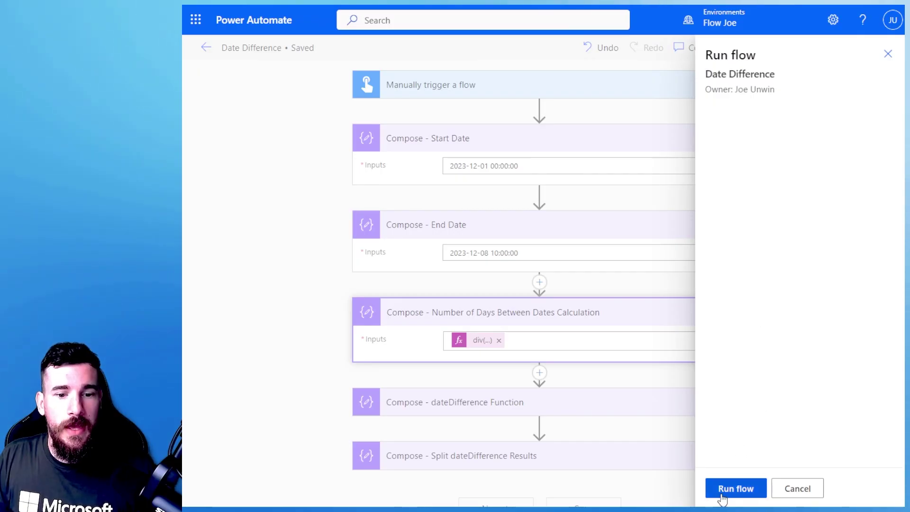
pyautogui.click(726, 490)
pyautogui.click(731, 488)
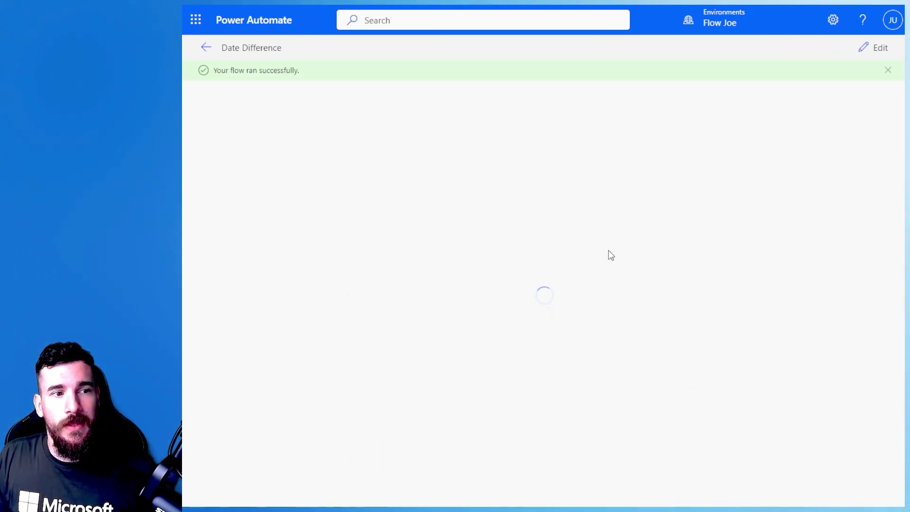
# Check the Start Date and End Date run values, then show the Number of Days result of 7.
pyautogui.click(561, 174)
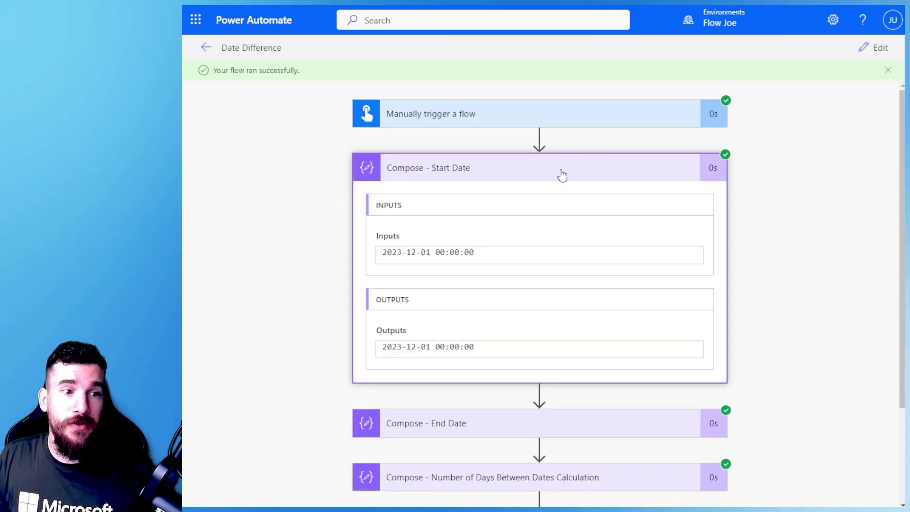
pyautogui.click(561, 174)
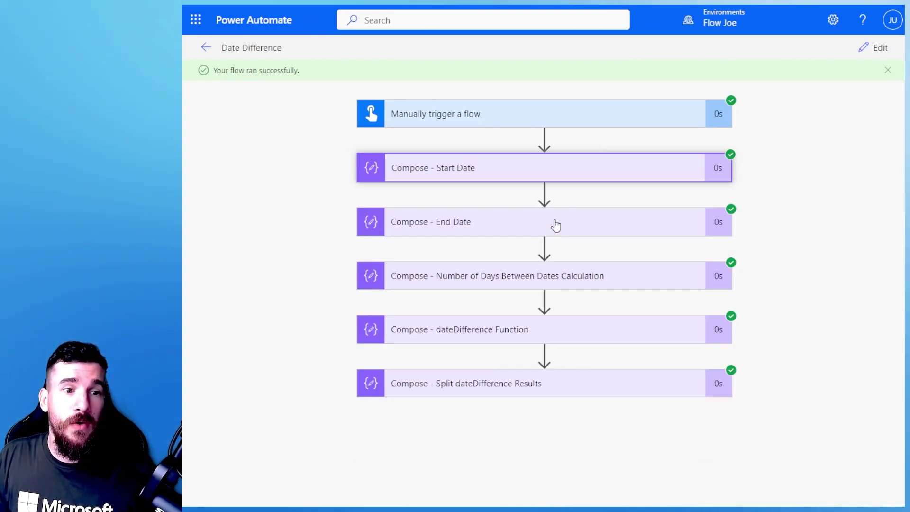
pyautogui.click(555, 226)
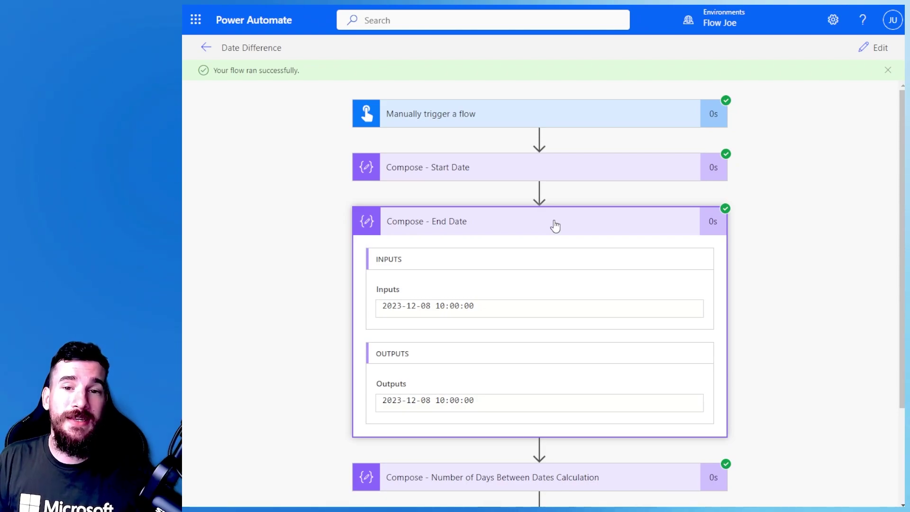
pyautogui.click(555, 226)
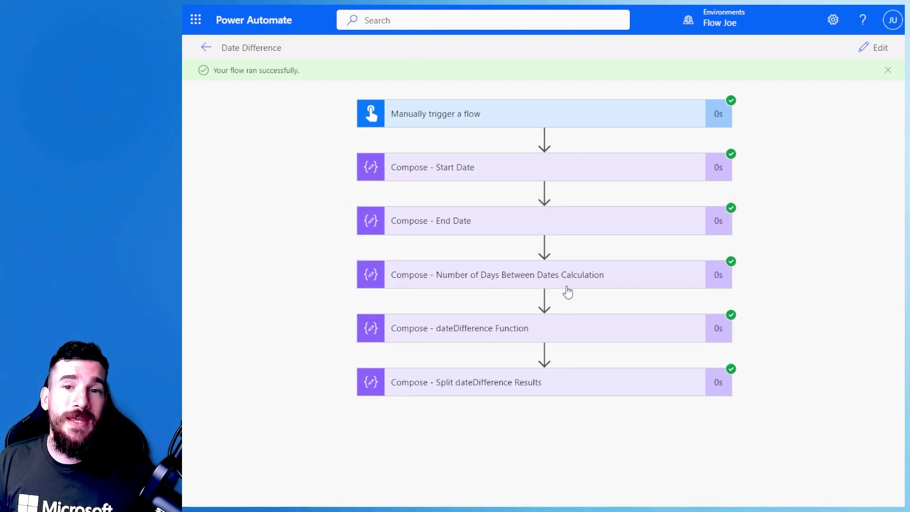
pyautogui.click(564, 282)
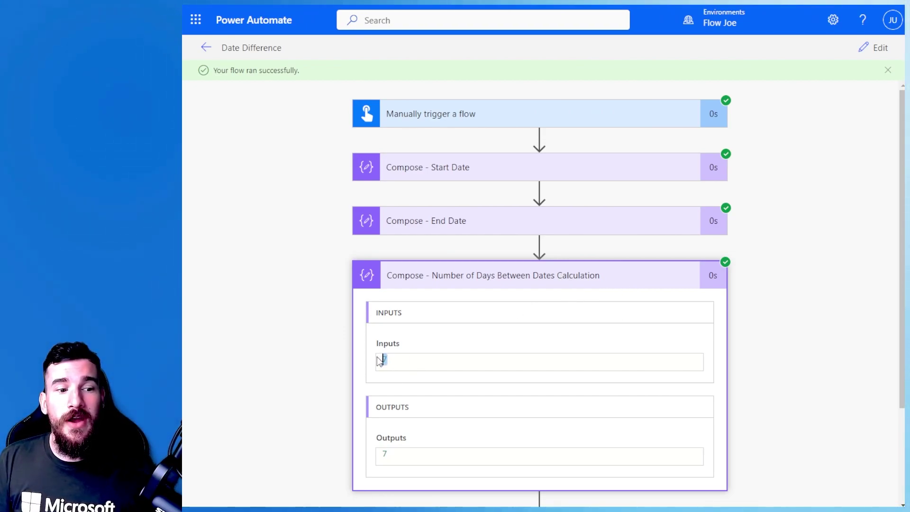
pyautogui.click(433, 361)
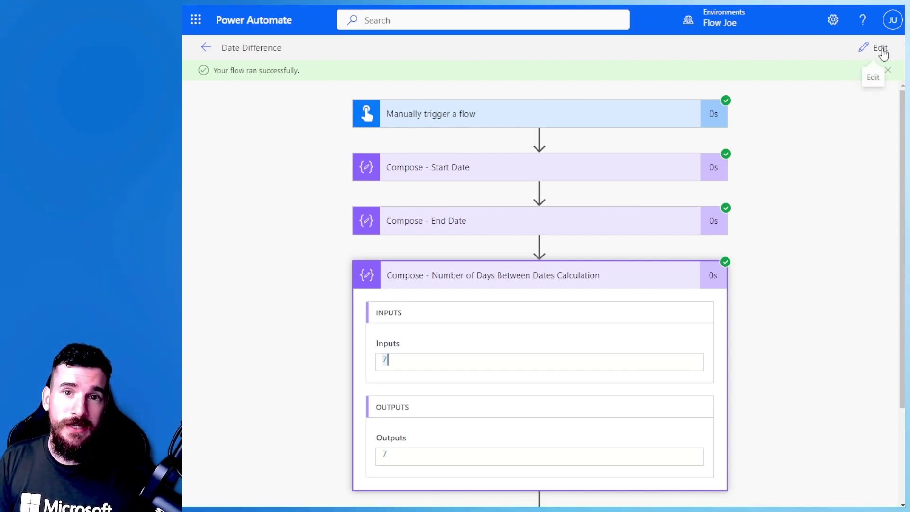
# Back in edit mode, collapse the days calculation and expand the dateDifference Function expression.
pyautogui.click(881, 51)
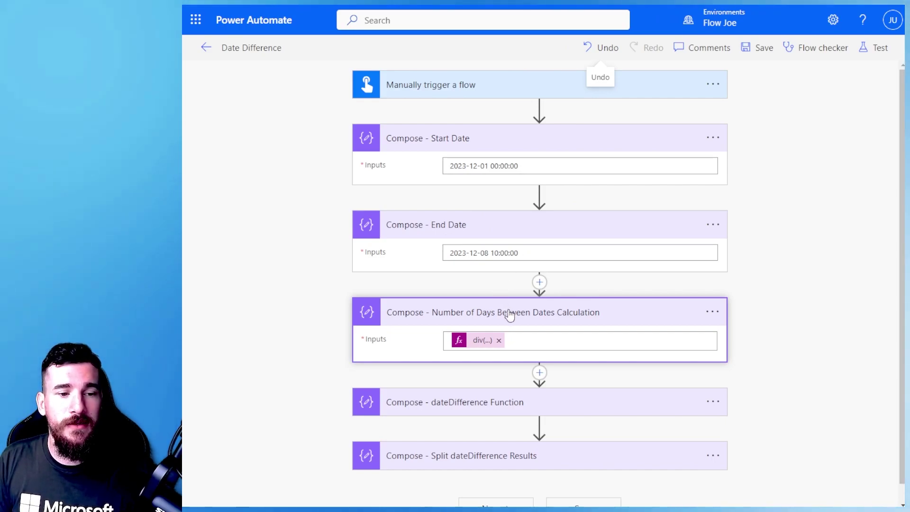
pyautogui.click(512, 317)
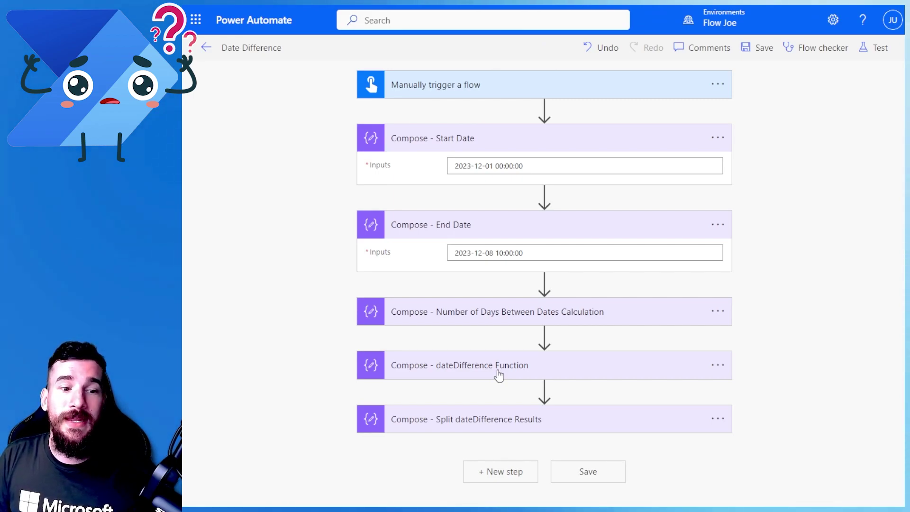
pyautogui.click(499, 374)
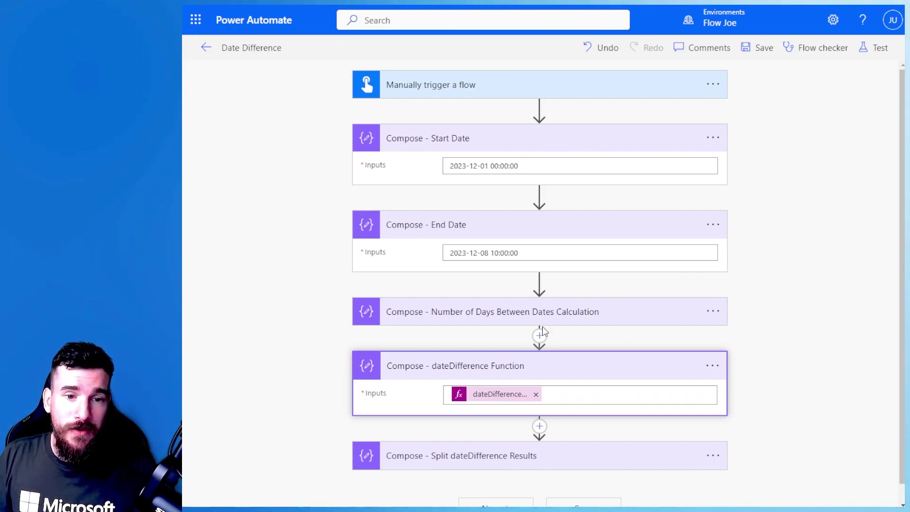
# Run a manual test of the flow and dismiss the confirmation once it succeeds.
pyautogui.click(878, 50)
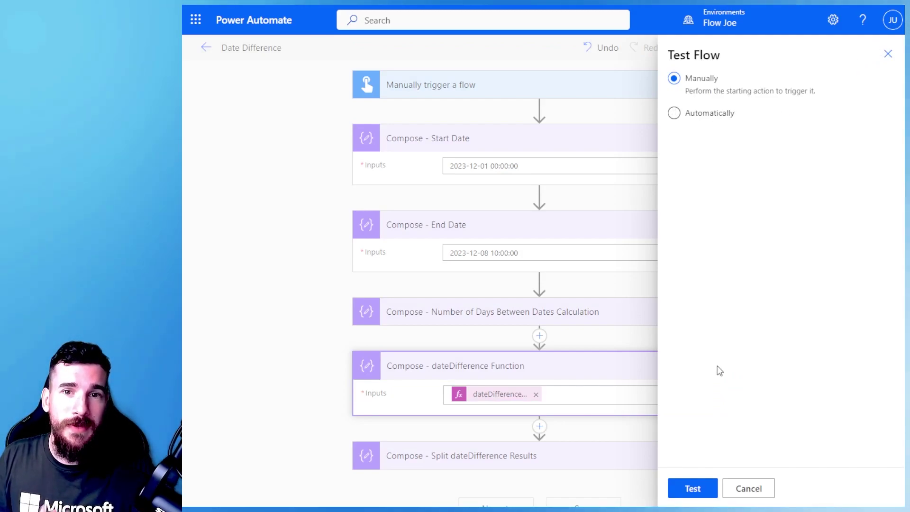
pyautogui.click(692, 490)
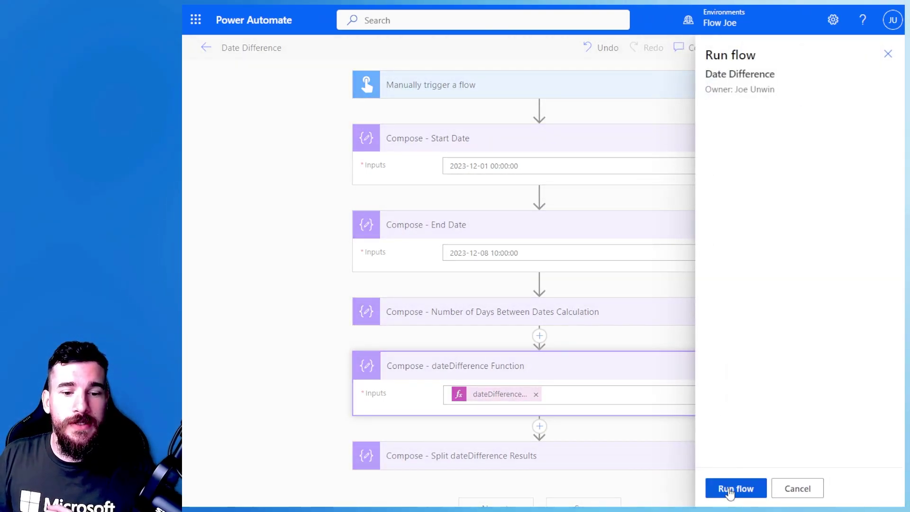
pyautogui.click(732, 490)
pyautogui.click(730, 489)
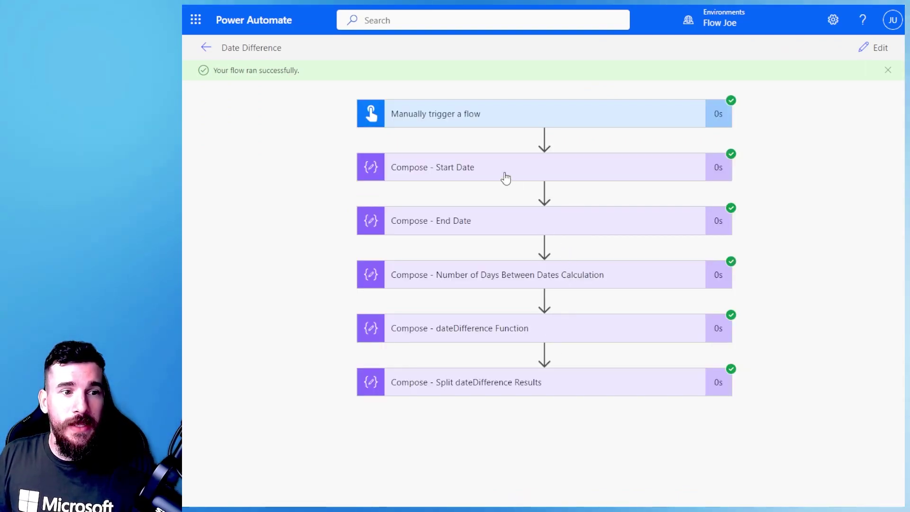
# Inspect the run's Start Date, End Date, 7-day count and 7.10:00:00 dateDifference outputs.
pyautogui.click(504, 175)
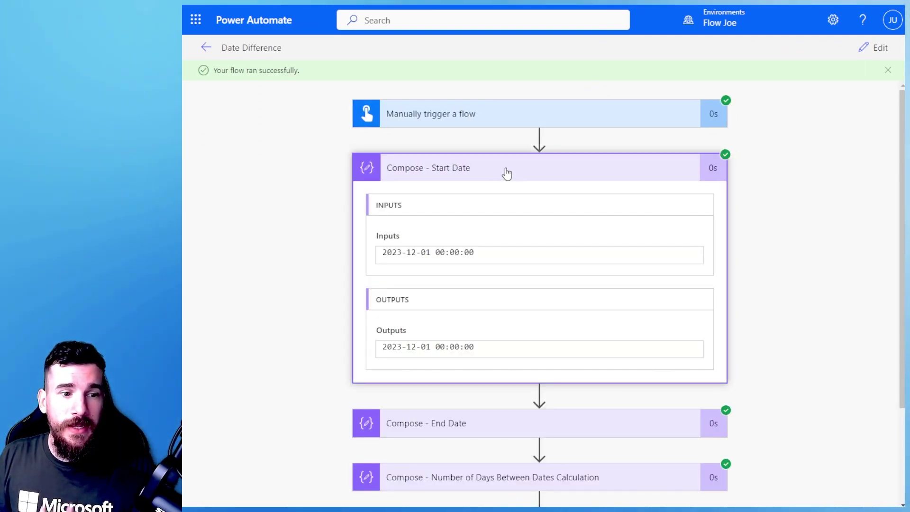
pyautogui.click(505, 174)
pyautogui.click(494, 226)
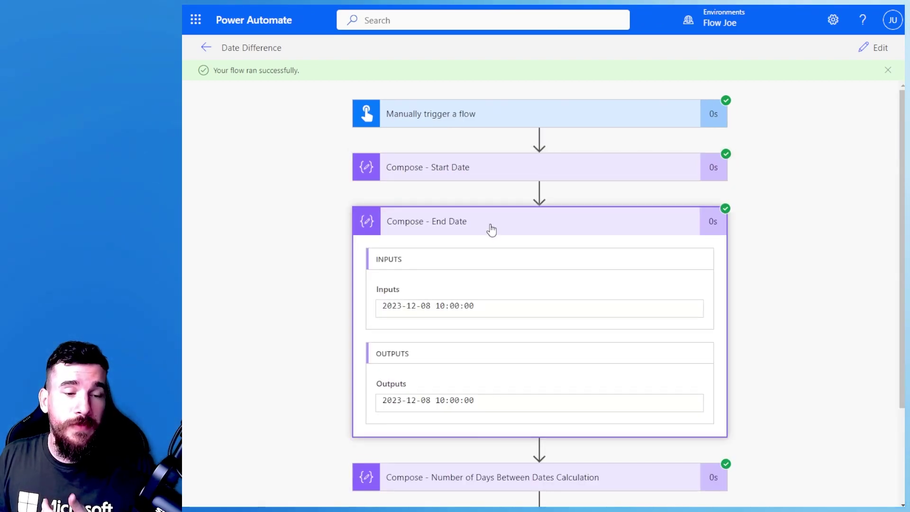
pyautogui.click(490, 227)
pyautogui.click(495, 283)
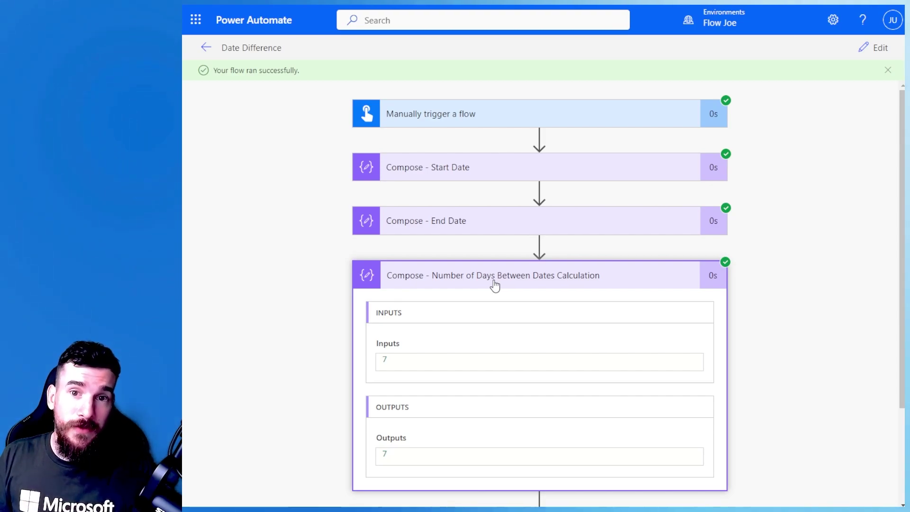
pyautogui.click(494, 283)
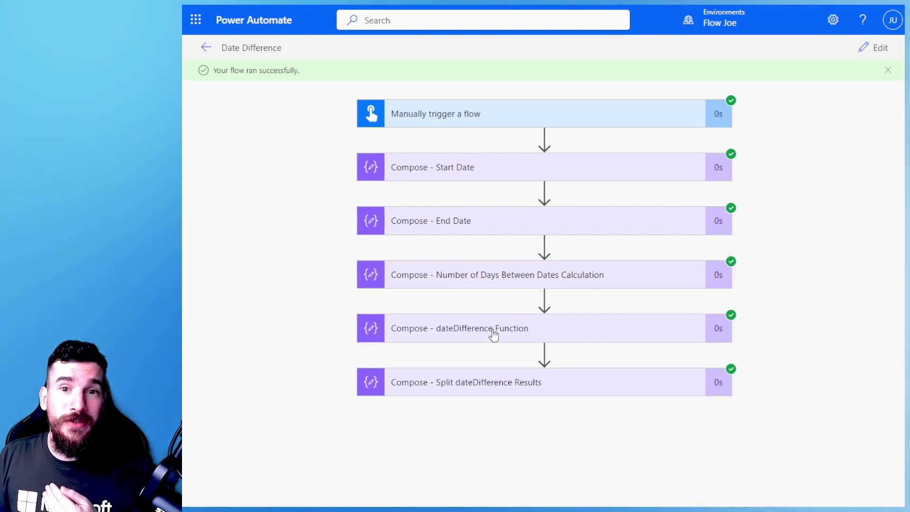
pyautogui.click(492, 332)
pyautogui.scroll(-1, 473, 349)
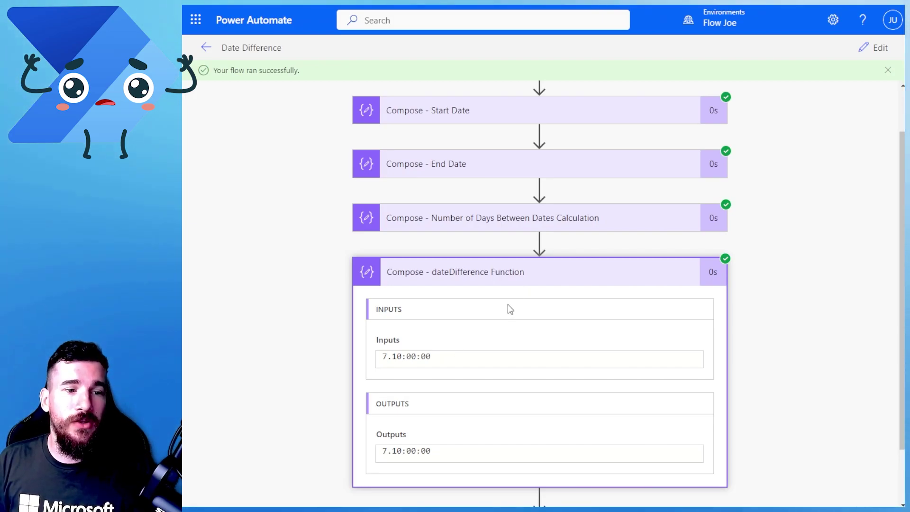
# Switch to edit mode and open the Split dateDifference Results split(...) expression.
pyautogui.click(878, 48)
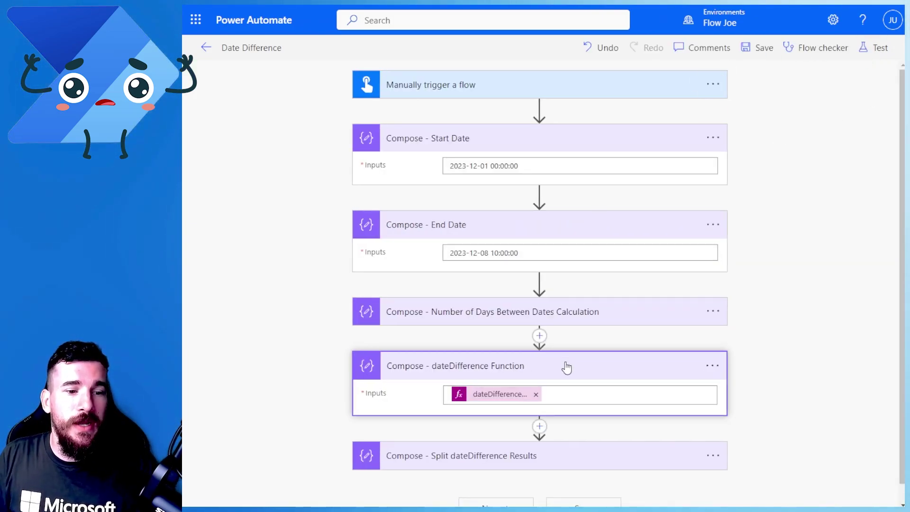
pyautogui.click(401, 455)
pyautogui.scroll(-1, 479, 471)
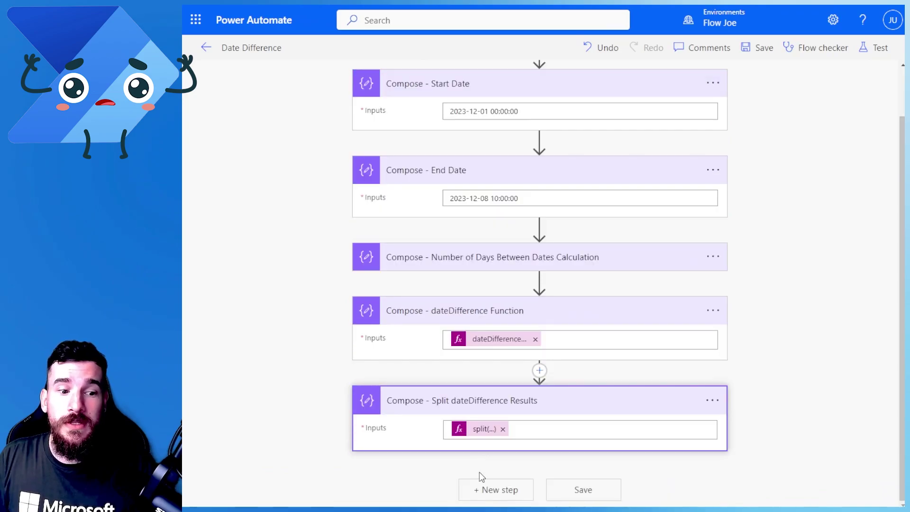
pyautogui.click(472, 435)
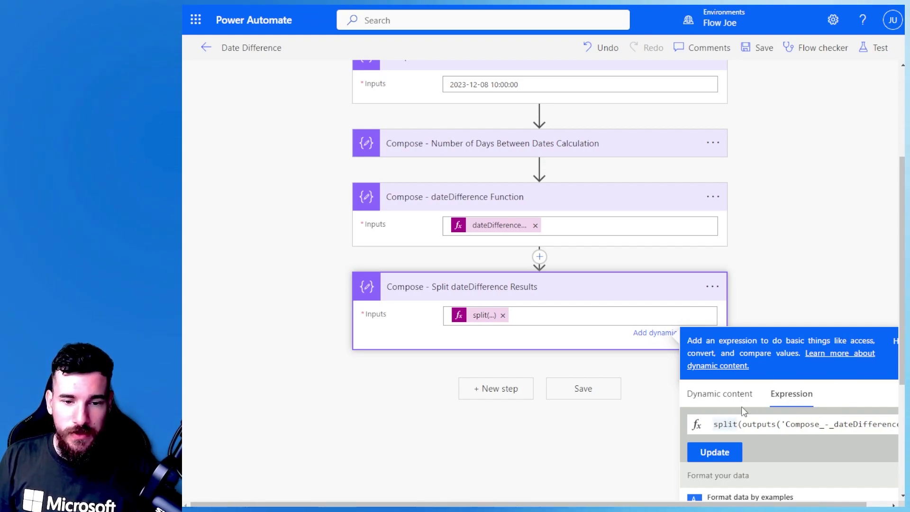
# Walk through the expression, selecting the dateDifference Function reference and the '.' delimiter.
pyautogui.click(743, 424)
pyautogui.moveTo(797, 505); pyautogui.dragTo(821, 504)
pyautogui.click(732, 425)
pyautogui.moveTo(732, 425); pyautogui.dragTo(847, 422)
pyautogui.click(847, 422)
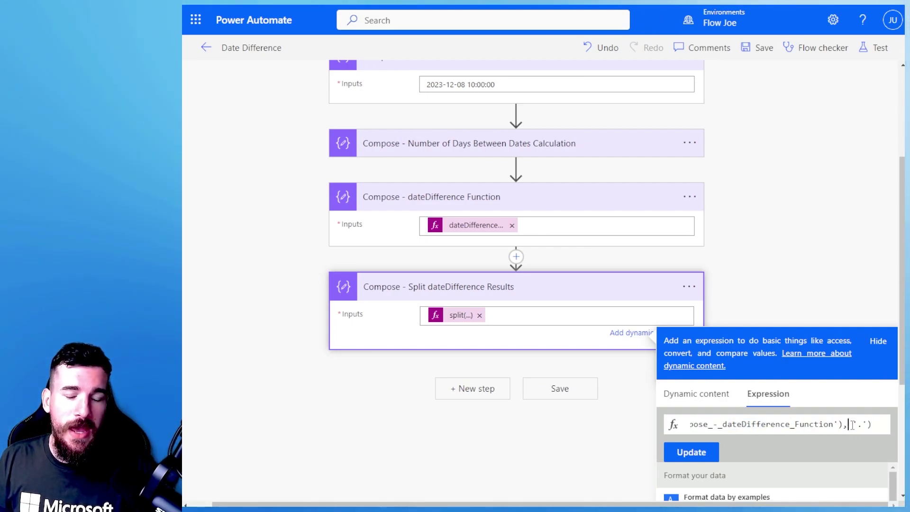
pyautogui.click(853, 423)
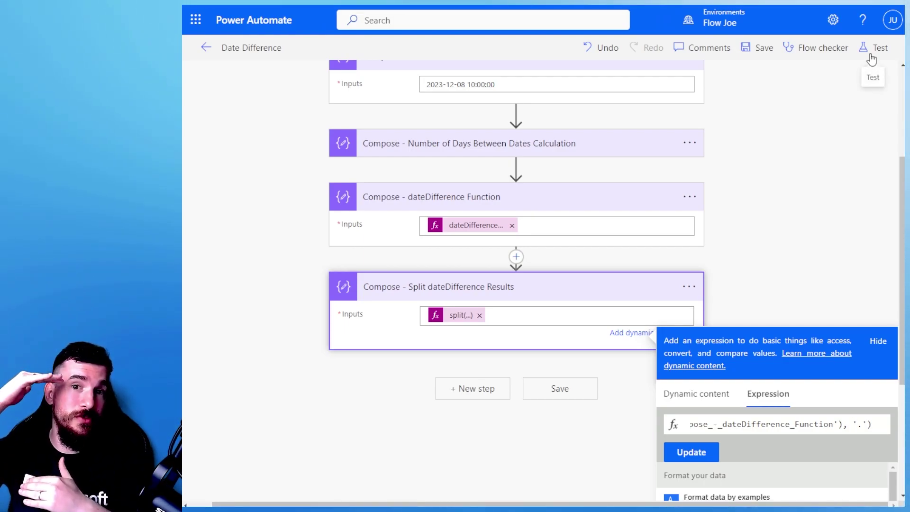
# Run a fresh manual test of the flow and close the success confirmation.
pyautogui.click(872, 58)
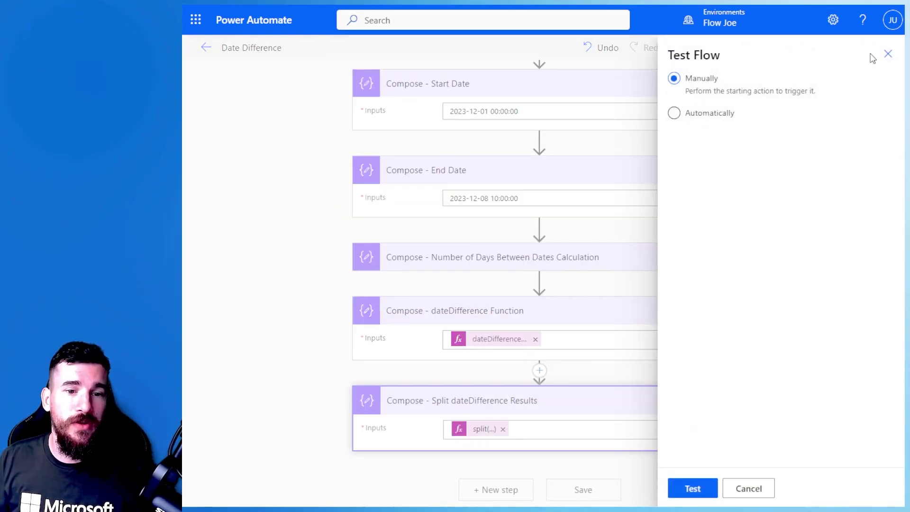
pyautogui.click(700, 488)
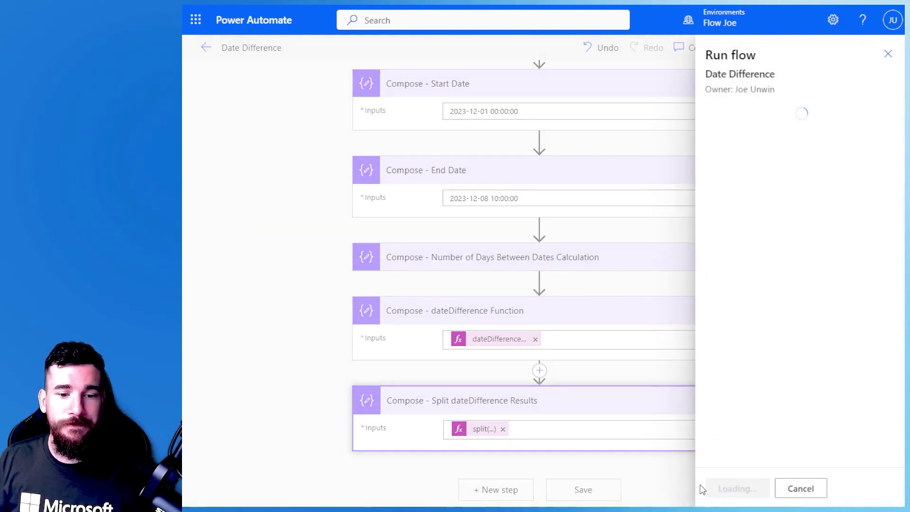
pyautogui.click(731, 489)
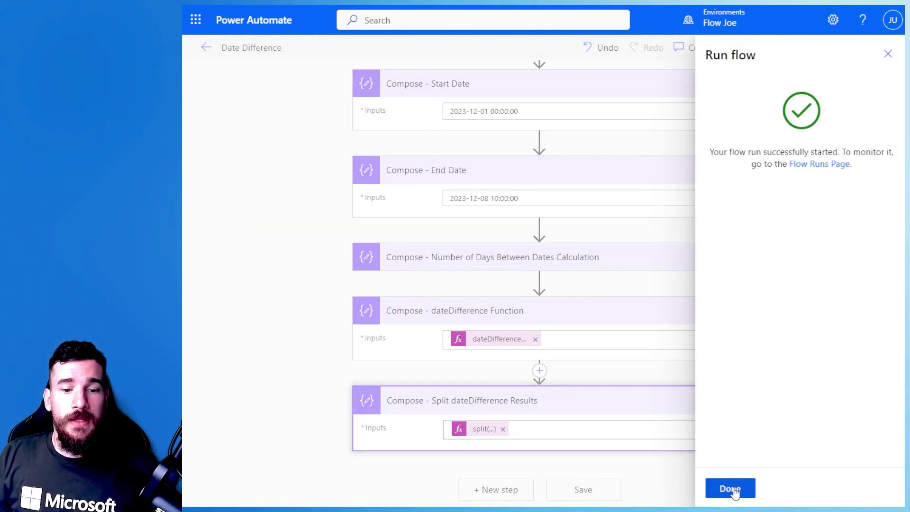
pyautogui.click(732, 489)
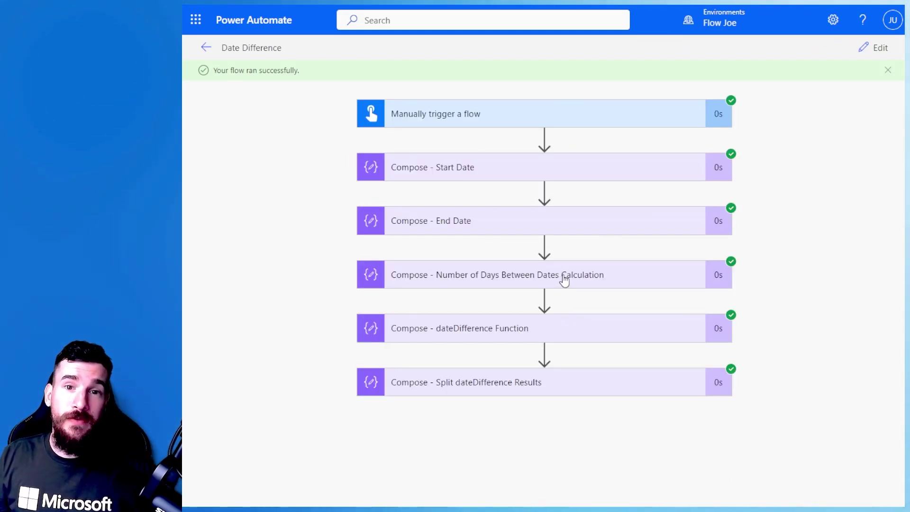
# Check the run outputs: 7 days and the dateDifference result 7.10:00:00.
pyautogui.click(563, 280)
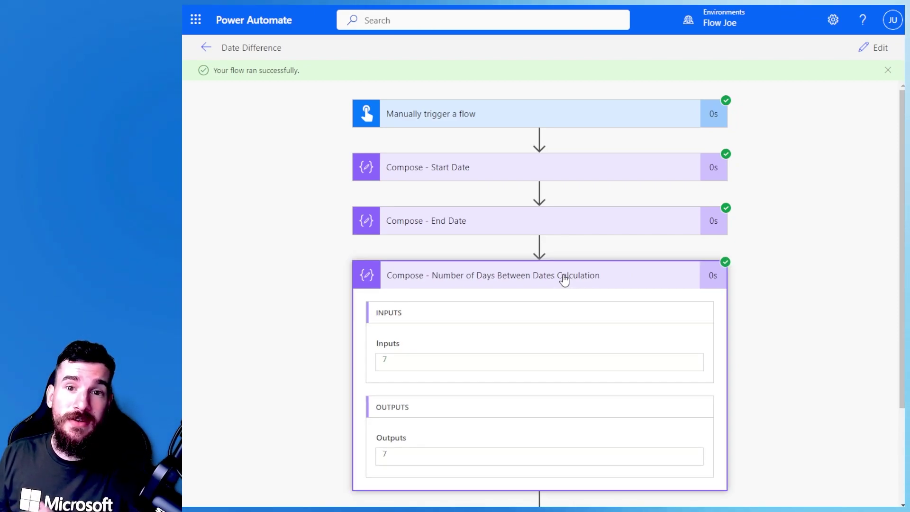
pyautogui.click(564, 278)
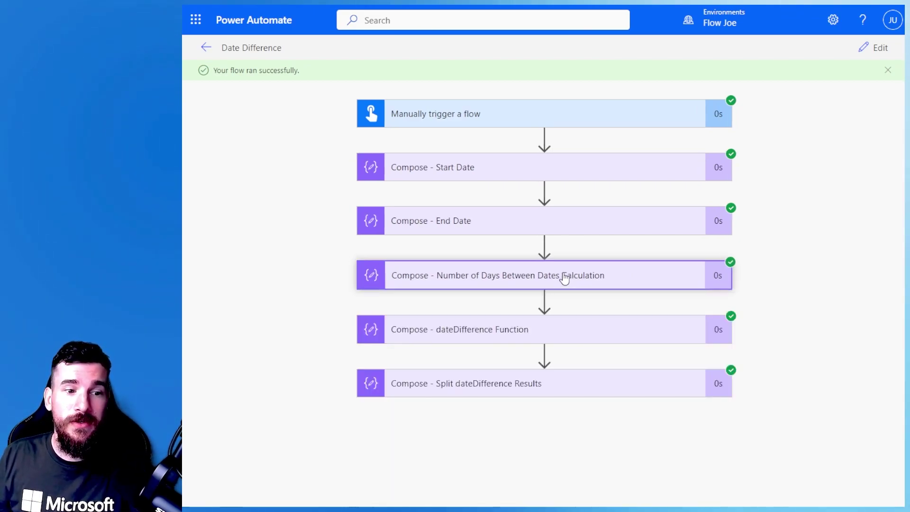
pyautogui.click(582, 337)
pyautogui.scroll(-1, 583, 338)
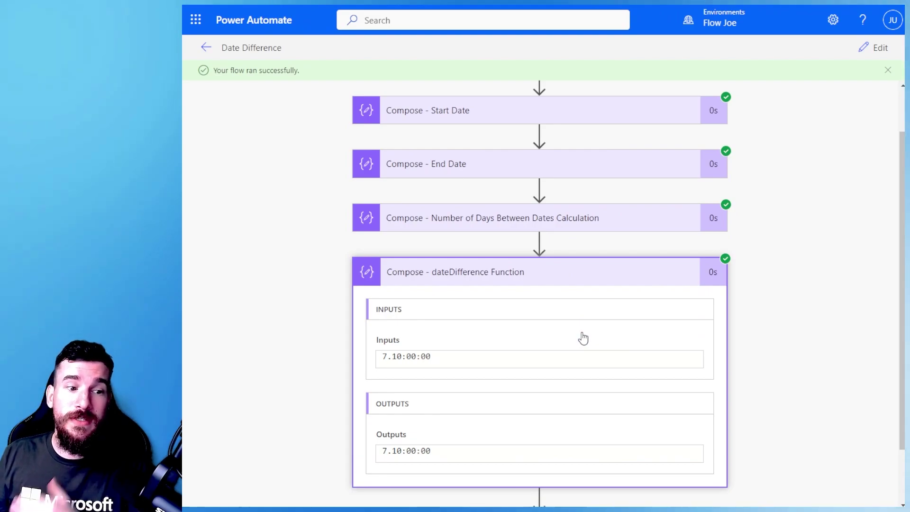
pyautogui.click(602, 281)
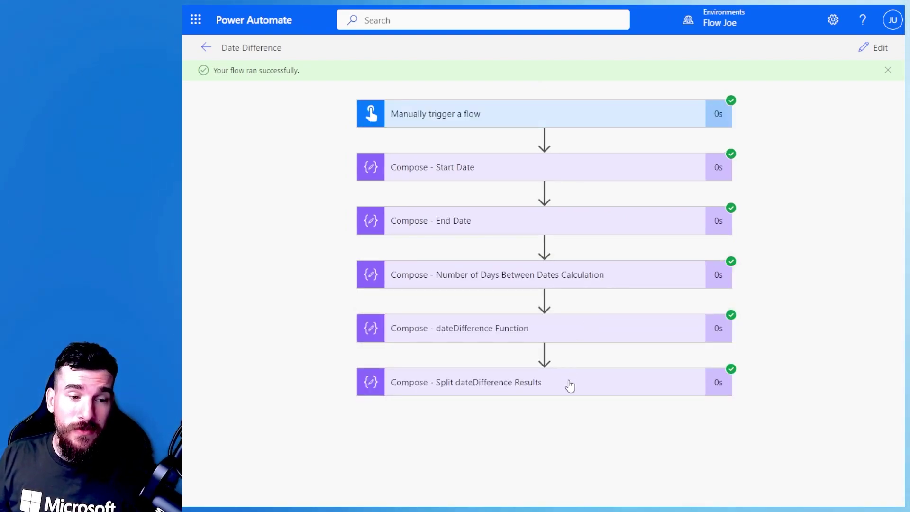
# Expand the Split dateDifference Results run step to show the array "7" and "10:00:00".
pyautogui.click(570, 389)
pyautogui.scroll(-1, 546, 384)
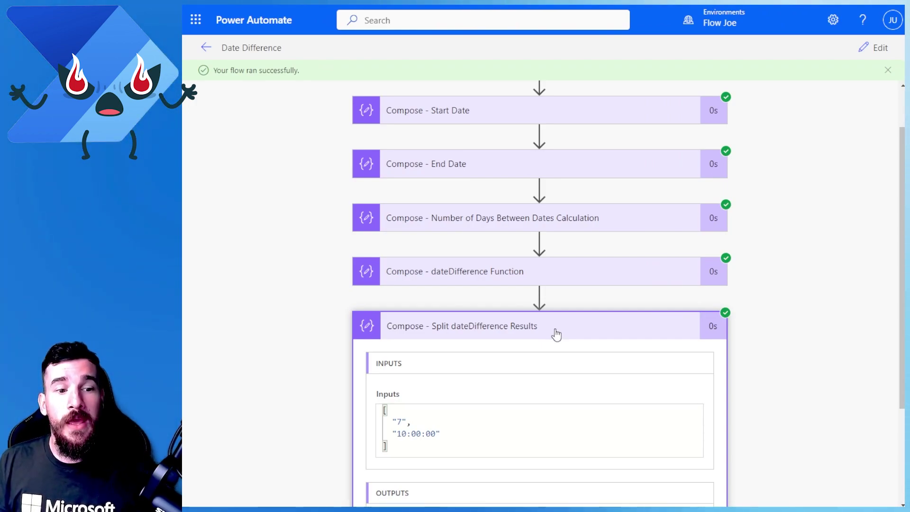
# Collapse the Split dateDifference Results step to show all six completed steps.
pyautogui.click(556, 332)
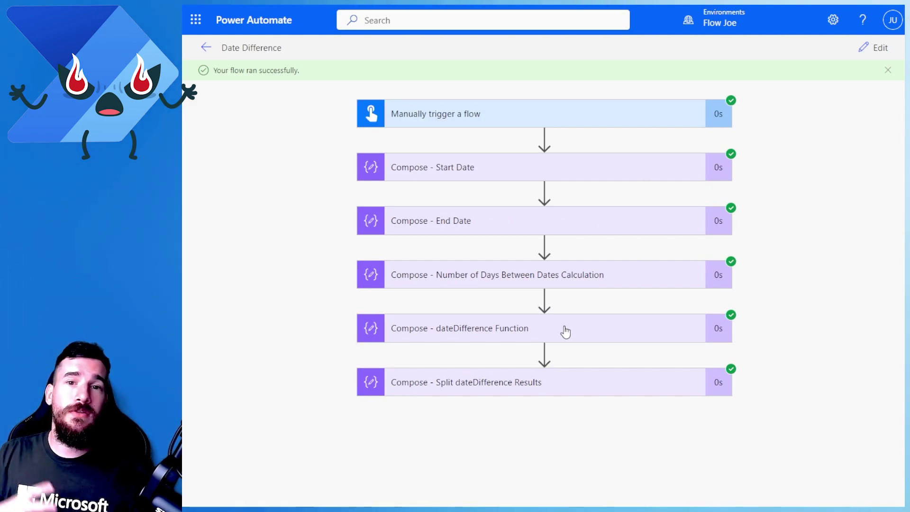